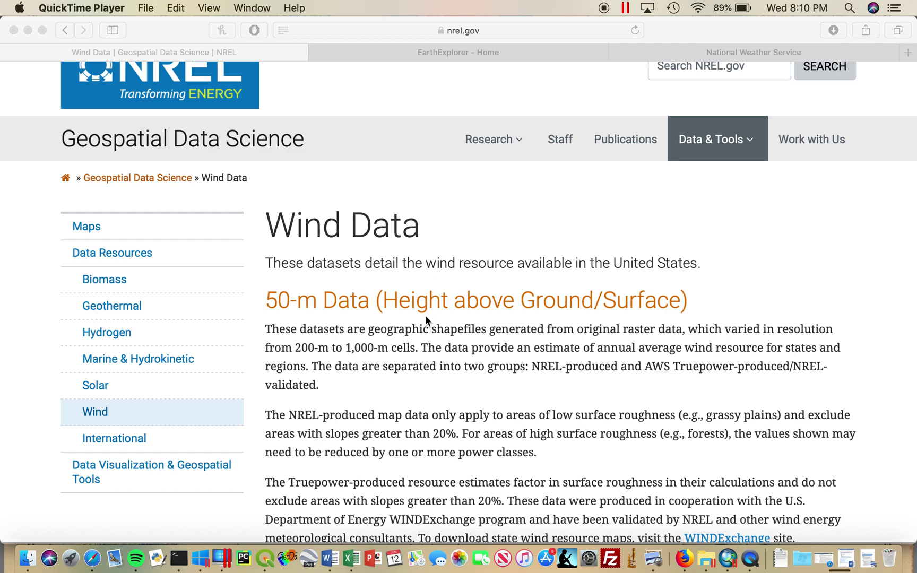
- Scroll through the wind data page, then bring up the air density formula screenshot
scroll(426, 316, "down", 1)
scroll(425, 315, "up", 1)
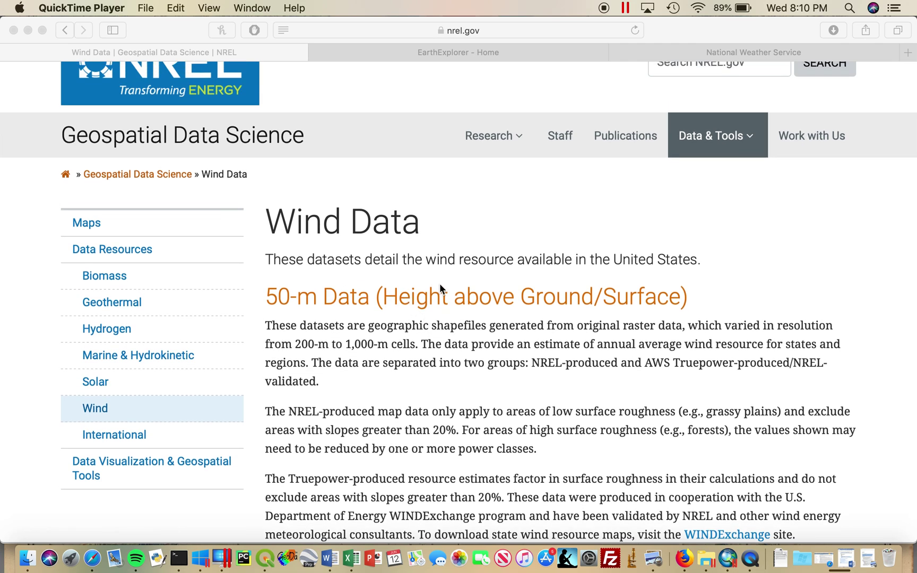
scroll(415, 327, "down", 8)
scroll(413, 326, "down", 14)
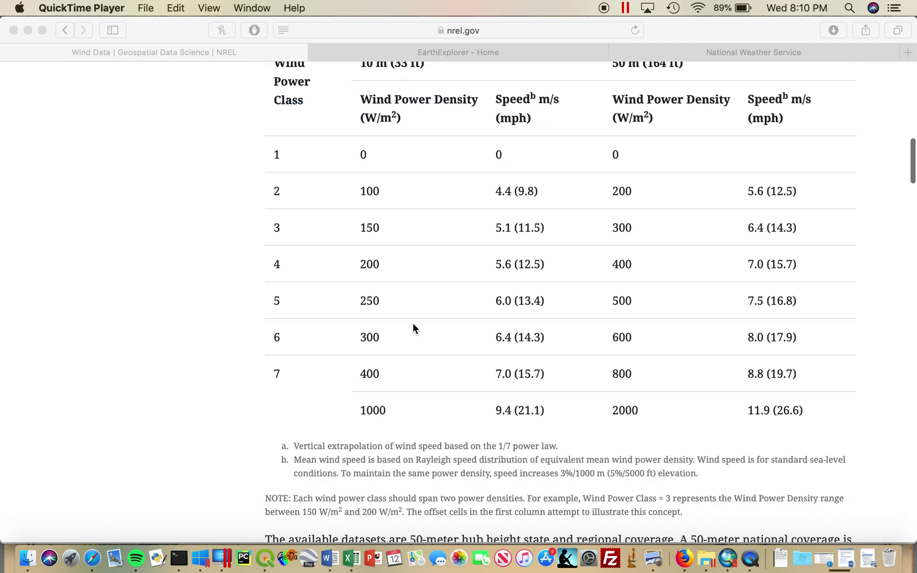
scroll(413, 324, "up", 20)
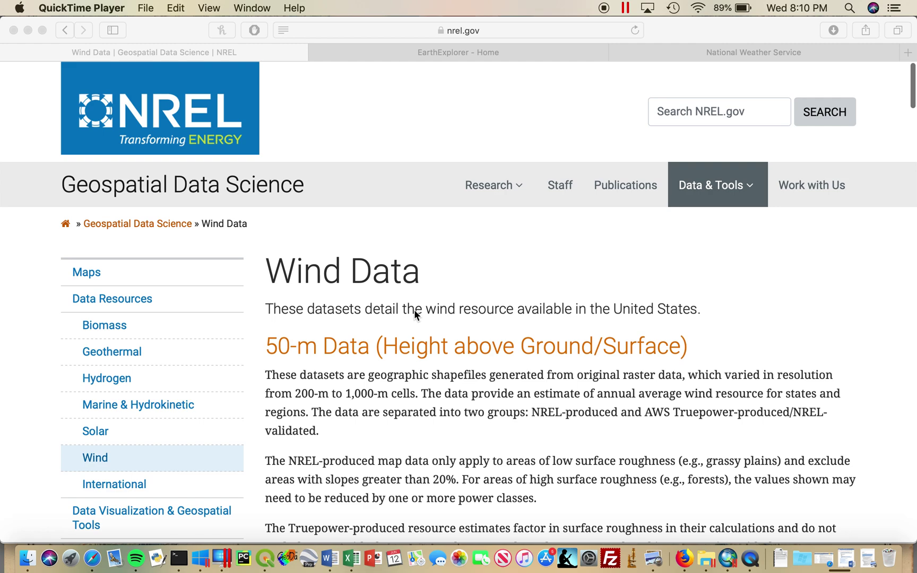
key("ctrl+Up")
left_click(175, 212)
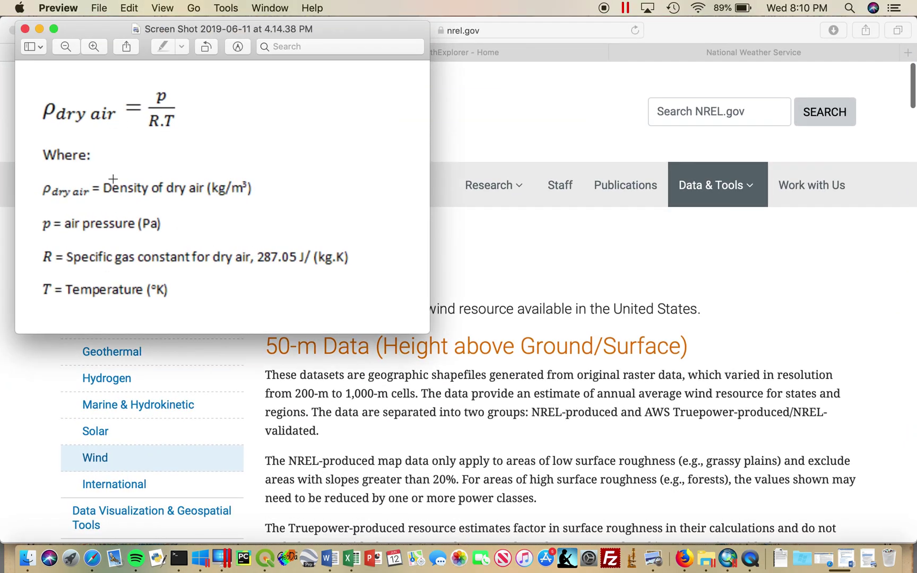
- Return to the NREL wind data page, then view the EarthExplorer and National Weather Service pages
left_click(504, 153)
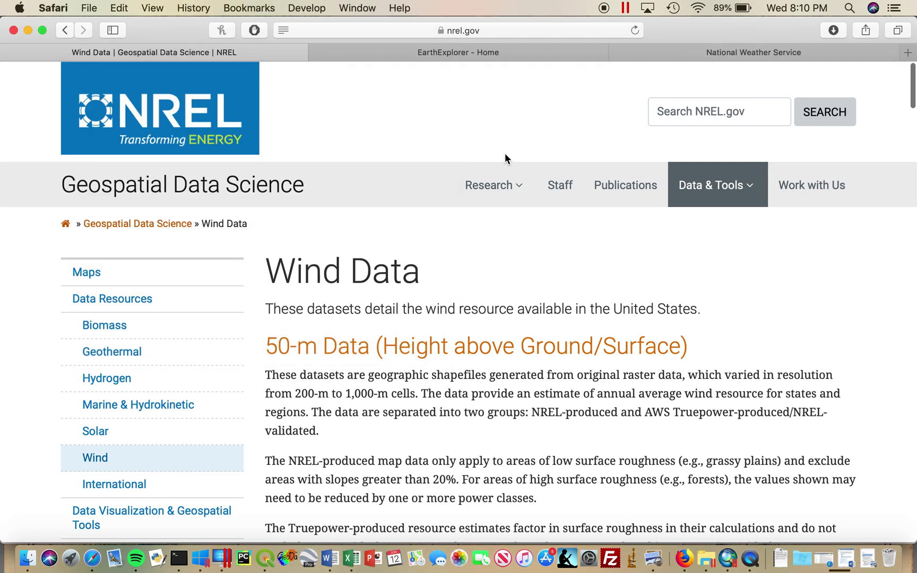
left_click(470, 52)
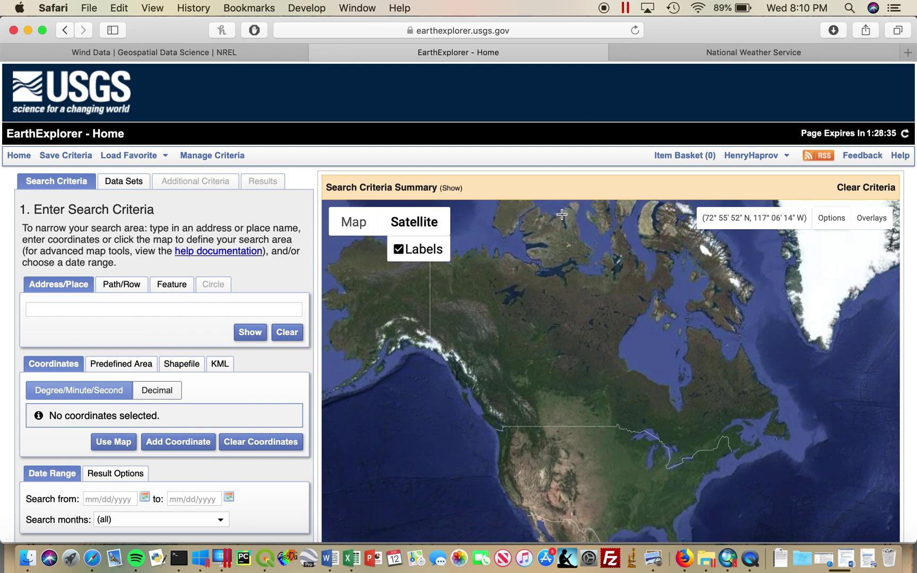
left_click(725, 51)
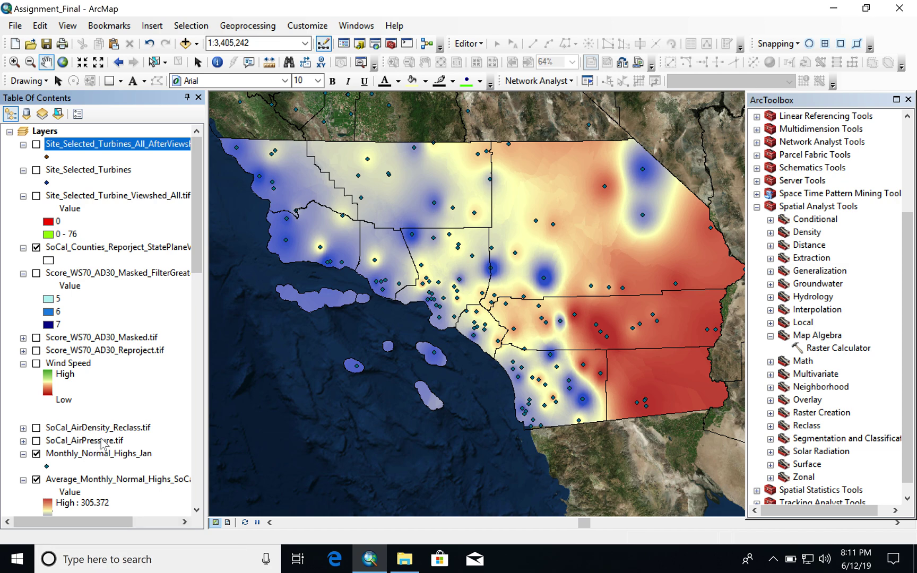
scroll(197, 253, "down", 1)
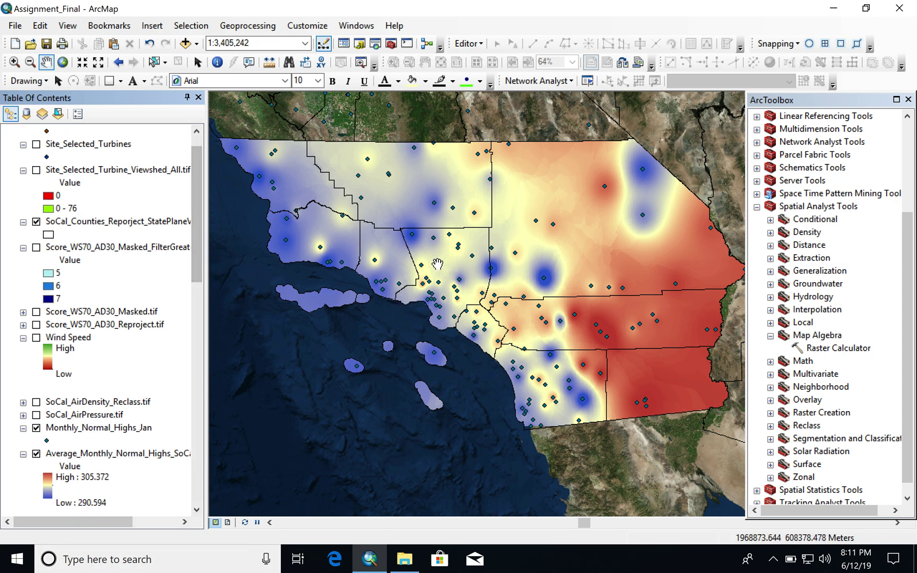
left_click_drag(200, 266, 200, 275)
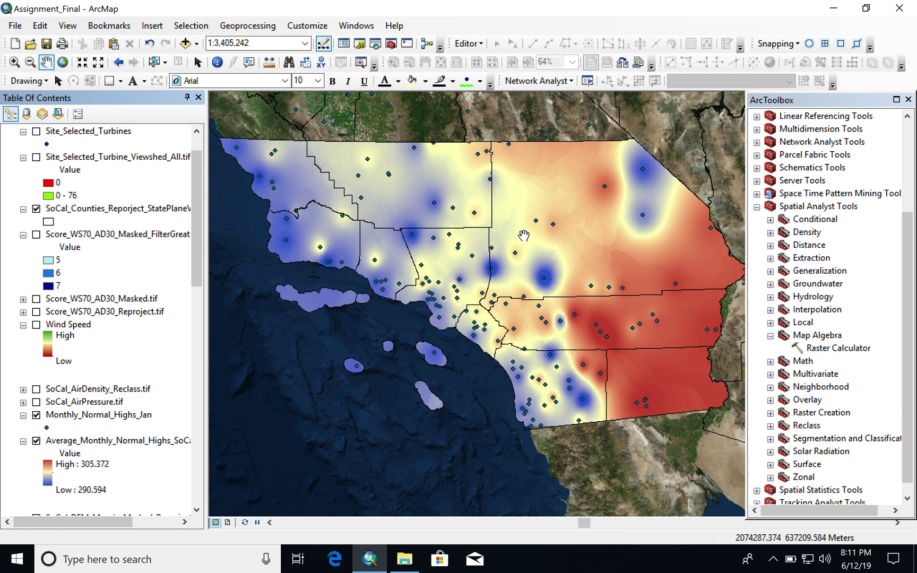
double_click(844, 350)
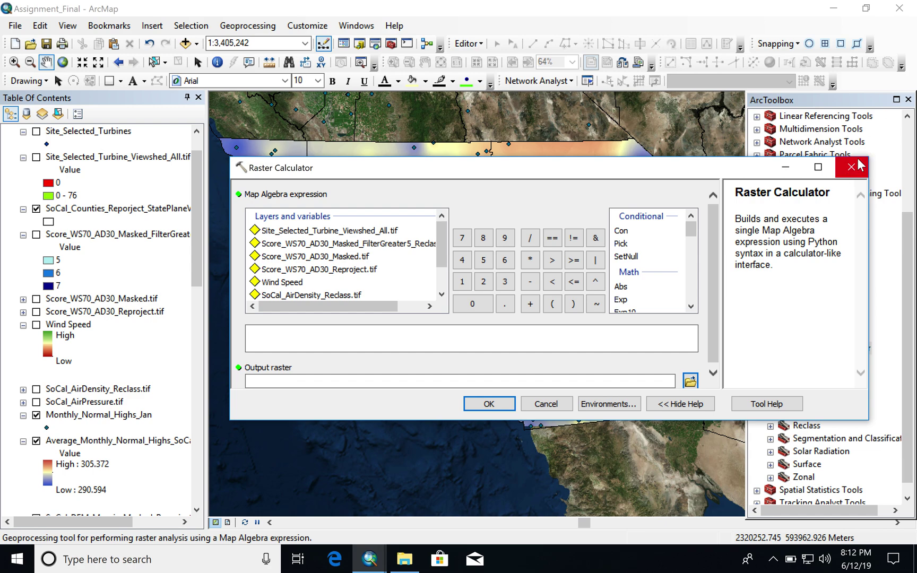
left_click(852, 168)
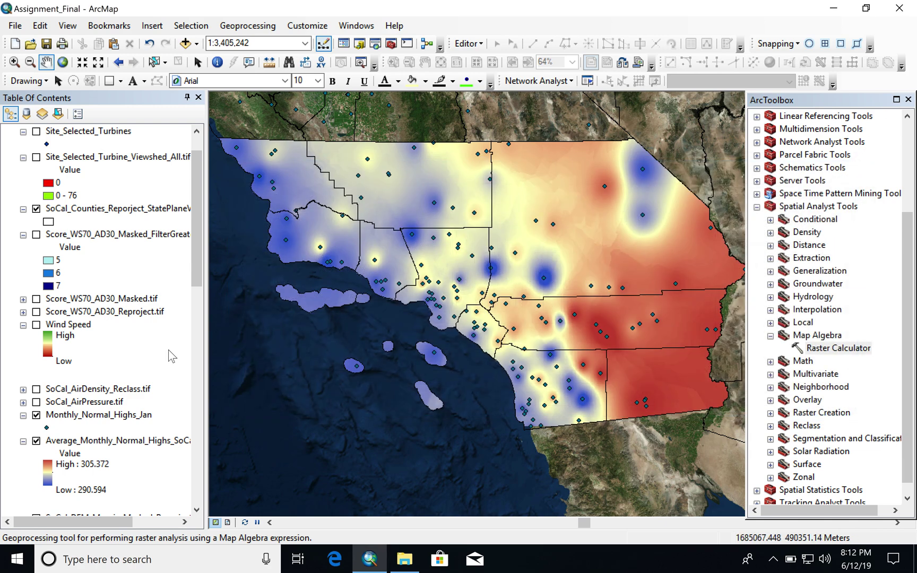
left_click(39, 392)
- Display the SoCal_AirDensity_Reclass.tif and Wind Speed rasters and reopen the Raster Calculator
left_click(36, 389)
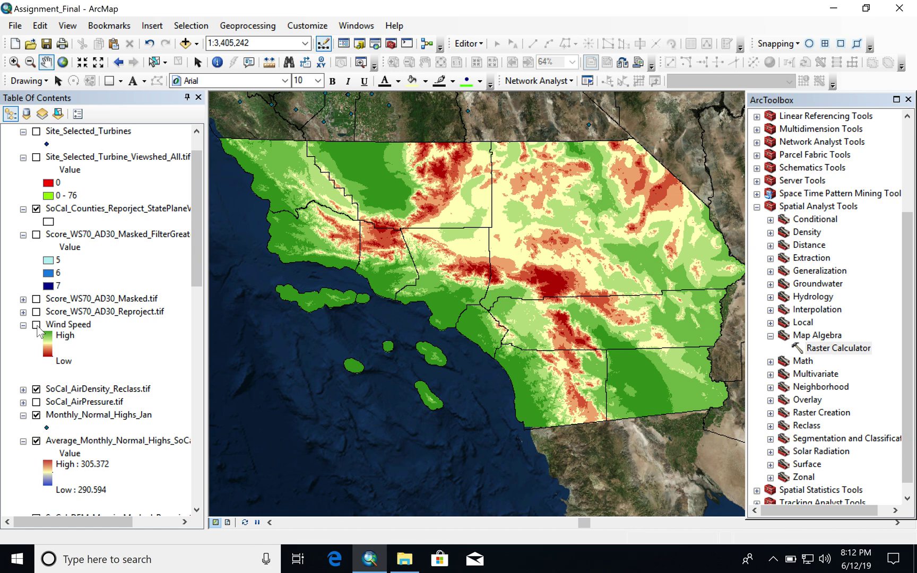
left_click(37, 326)
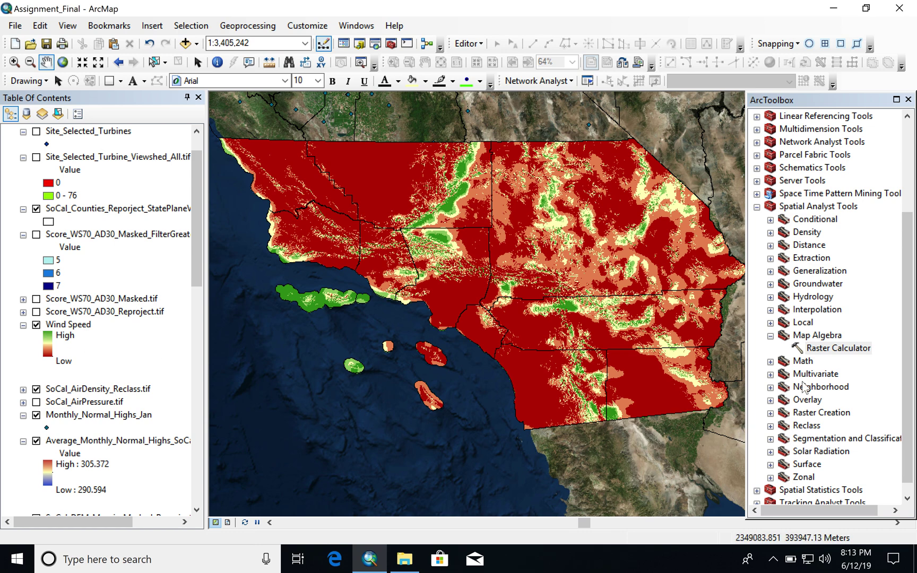
double_click(838, 348)
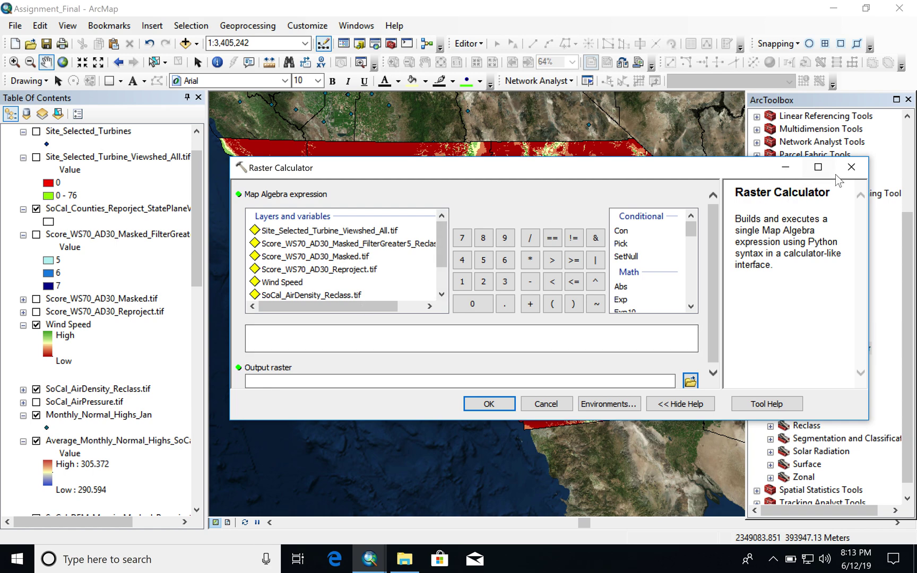
- Close Raster Calculator and toggle Score_WS70_AD30_Reproject.tif to compare it with Wind Speed
left_click(852, 168)
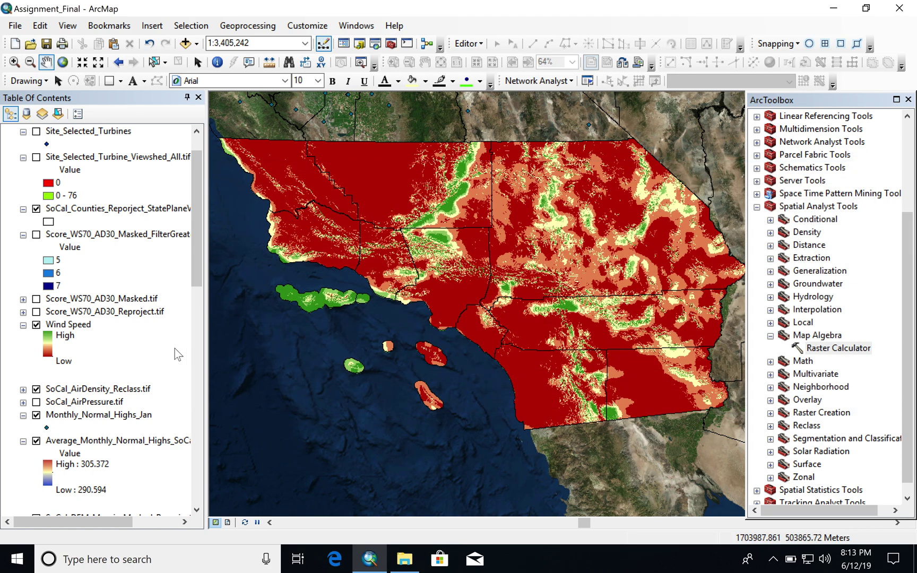
left_click(37, 311)
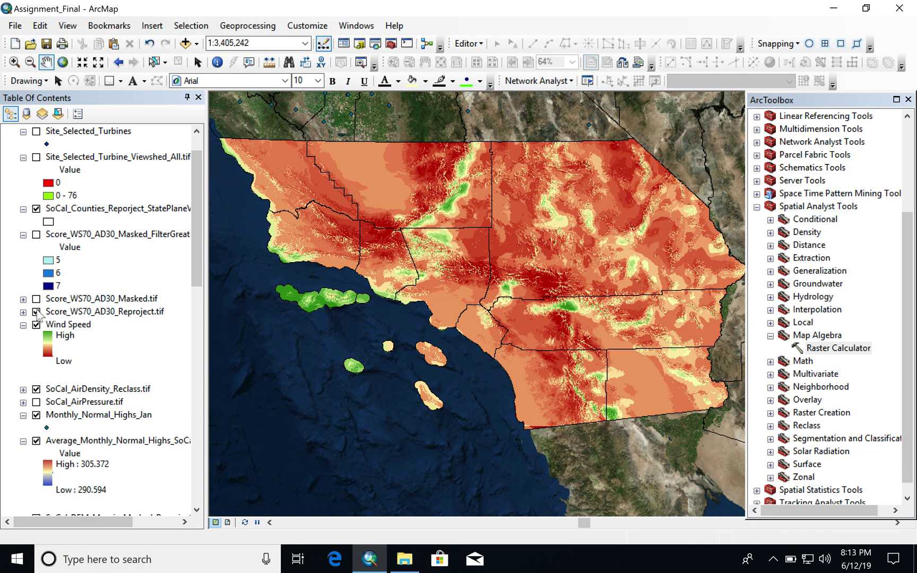
left_click(36, 312)
left_click(36, 312)
- Hide the other rasters and January points, showing only the FilterGreater5 score raster (classes 5–7)
left_click(36, 311)
left_click(36, 324)
left_click(36, 415)
left_click(36, 440)
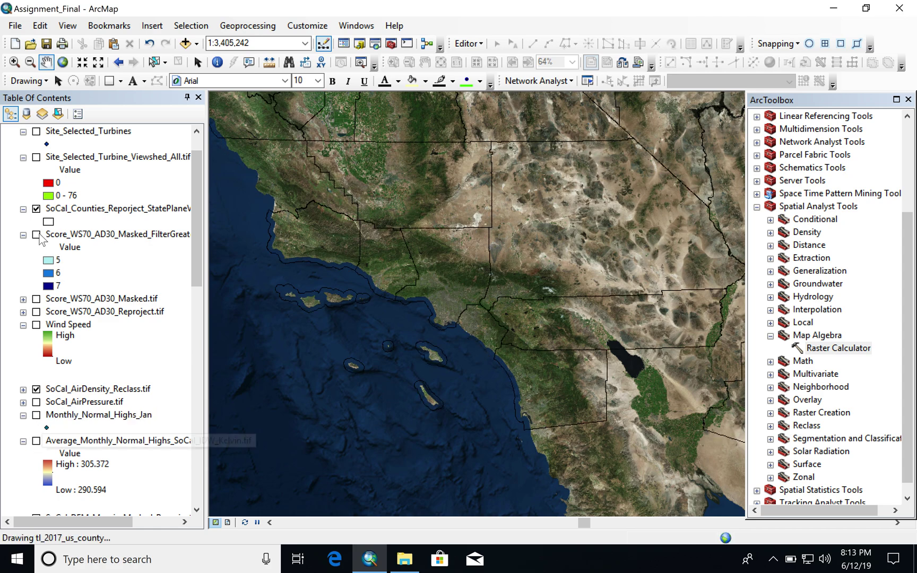
left_click_drag(192, 245, 192, 295)
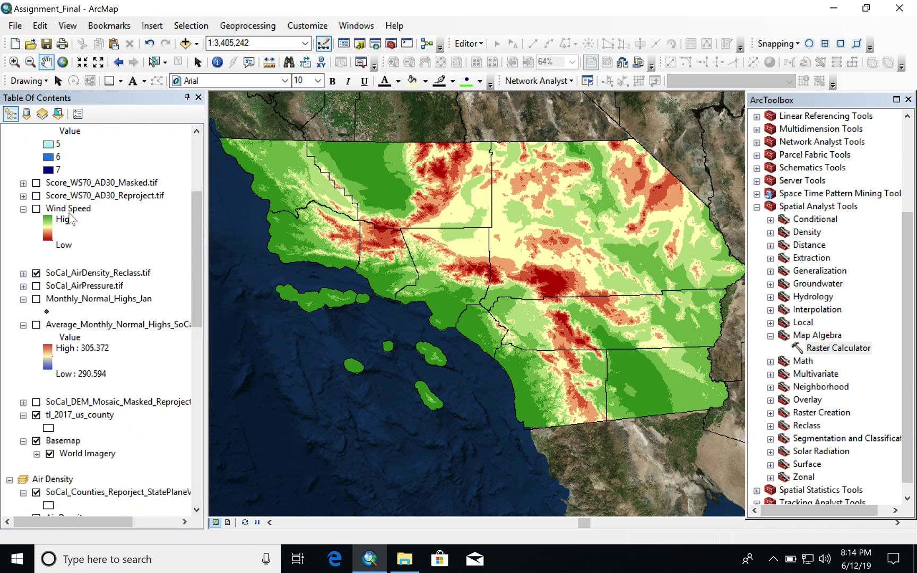
left_click(37, 273)
scroll(69, 212, "up", 2)
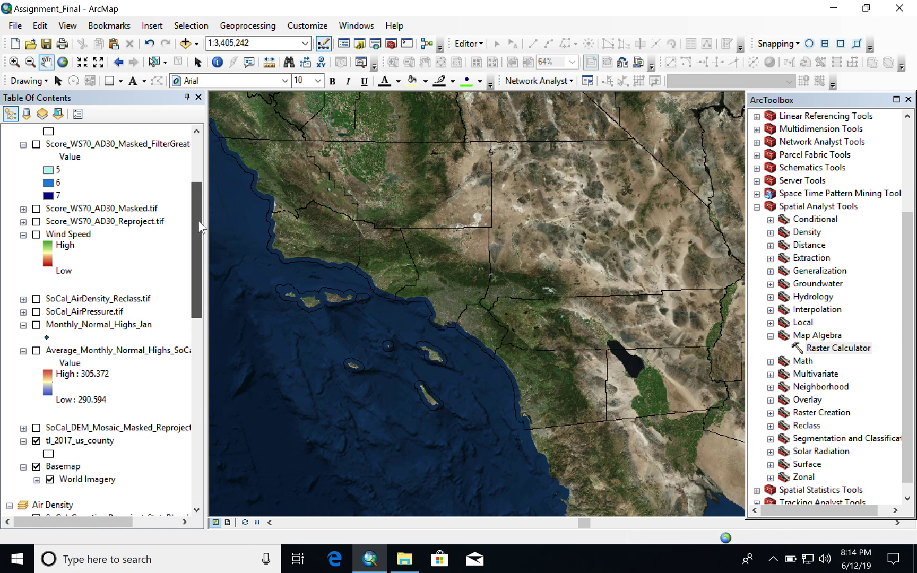
left_click(36, 196)
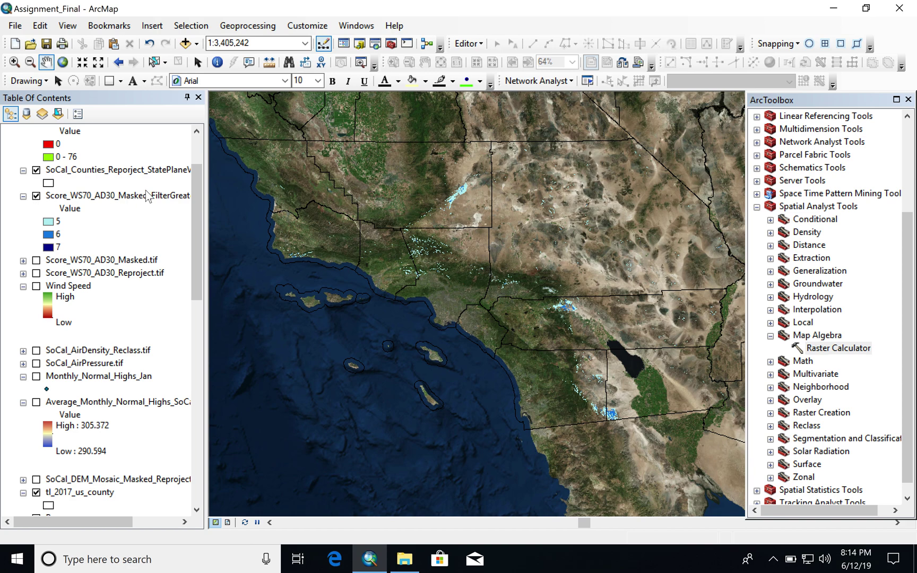
left_click(14, 62)
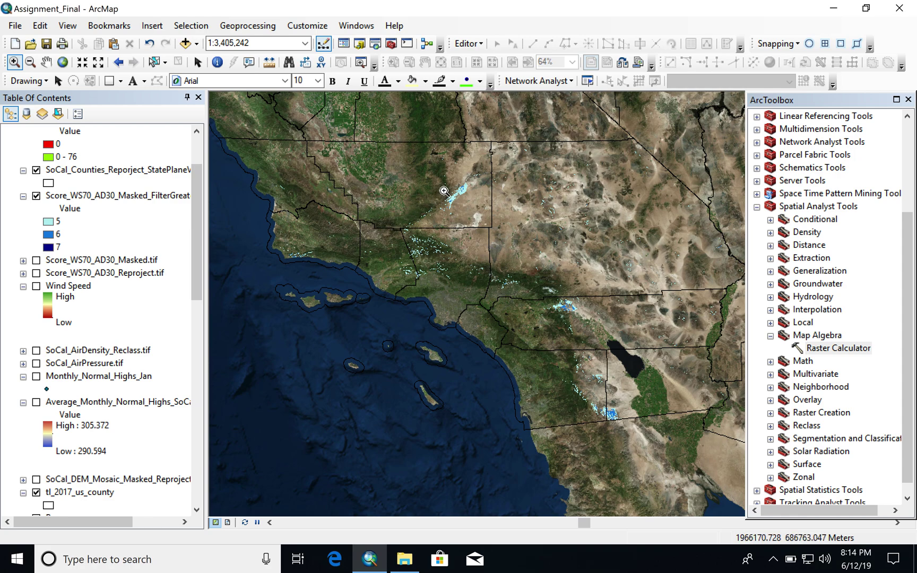
- Zoom in on the largest cyan high-score area and show the Site_Selected_Turbines points
left_click_drag(440, 171, 481, 218)
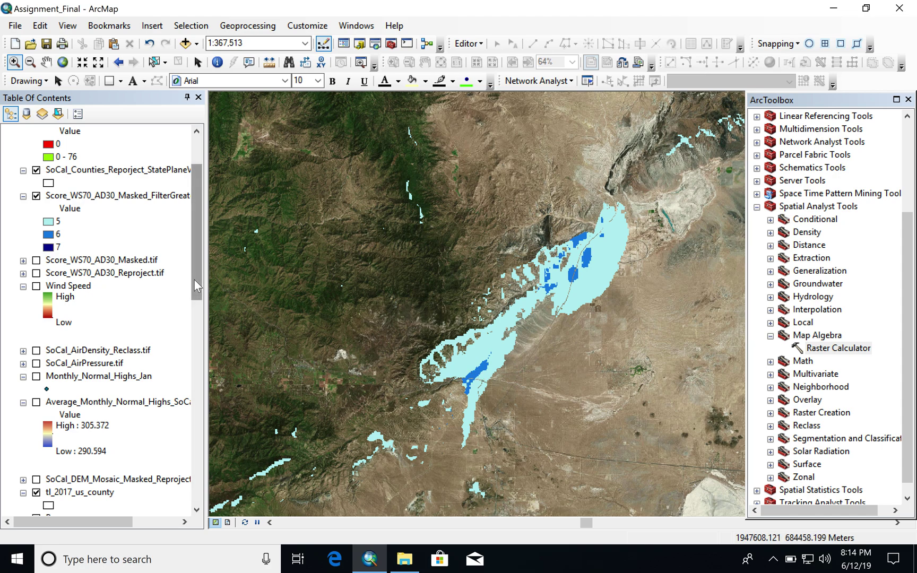
left_click_drag(193, 280, 193, 268)
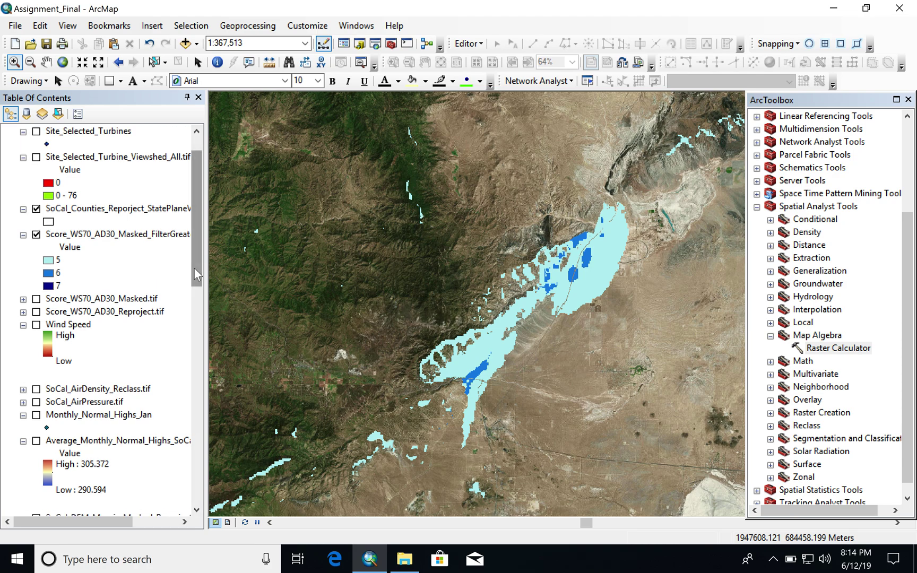
left_click(36, 133)
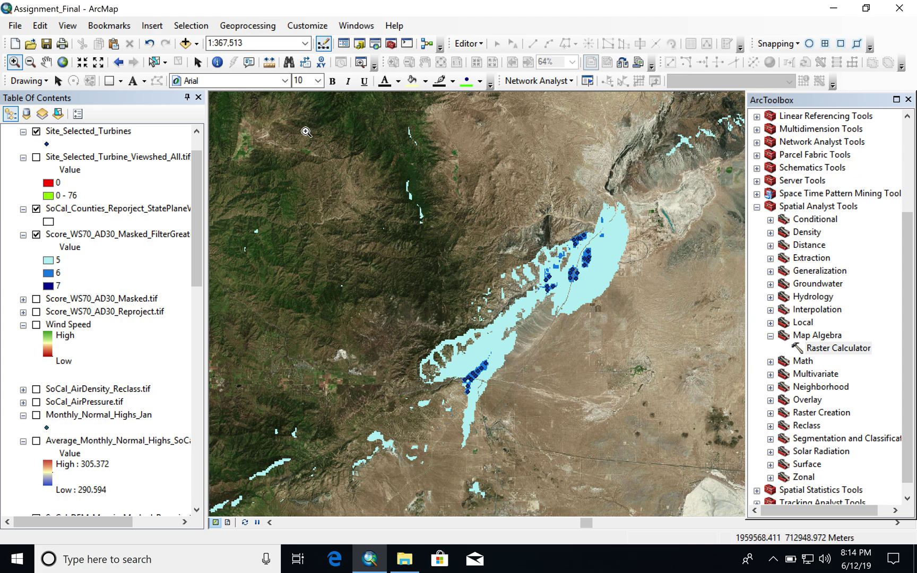
- Zoom to the full extent of Site_Selected_Turbine_Viewshed_All.tif and display the viewshed raster
left_click(122, 158)
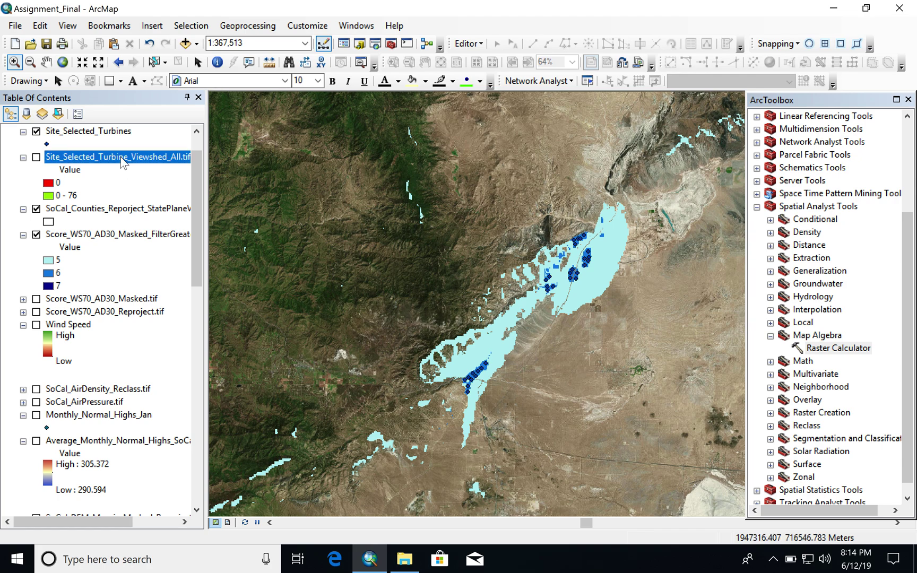
right_click(123, 158)
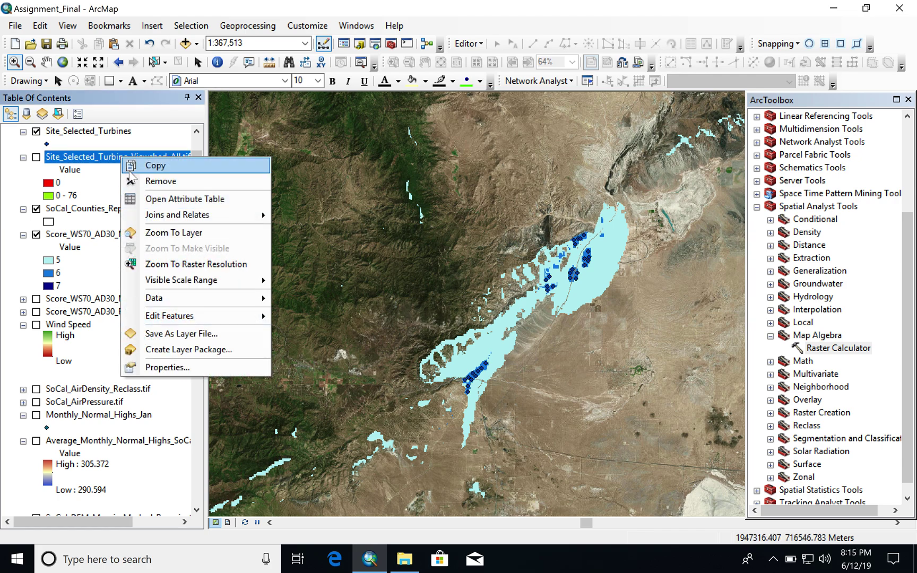
left_click(152, 233)
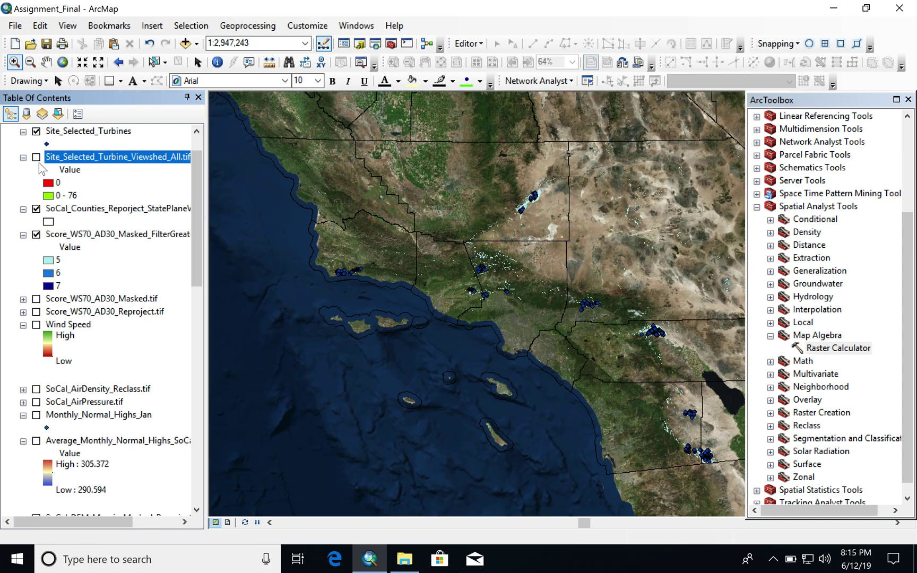
left_click(36, 158)
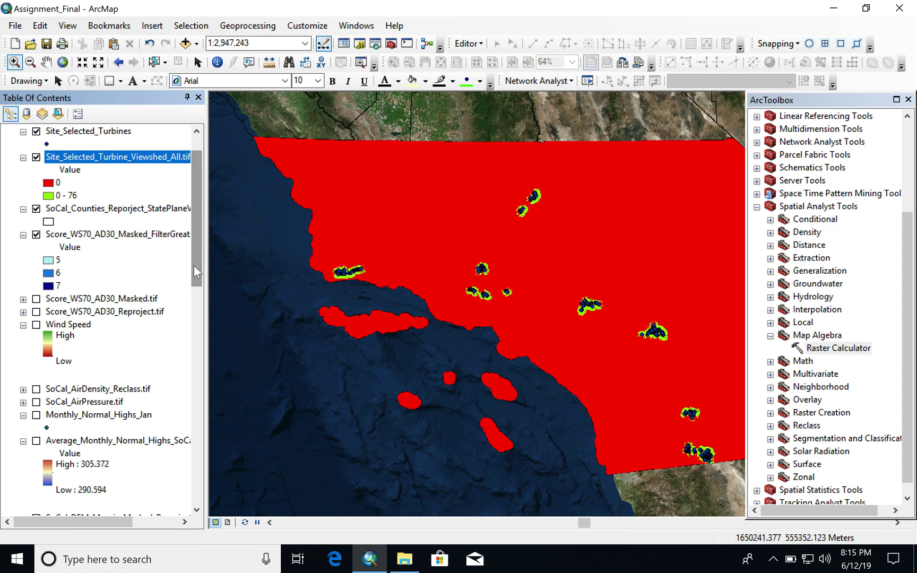
- Pan the map slightly left and hide the viewshed raster
left_click_drag(194, 265, 193, 258)
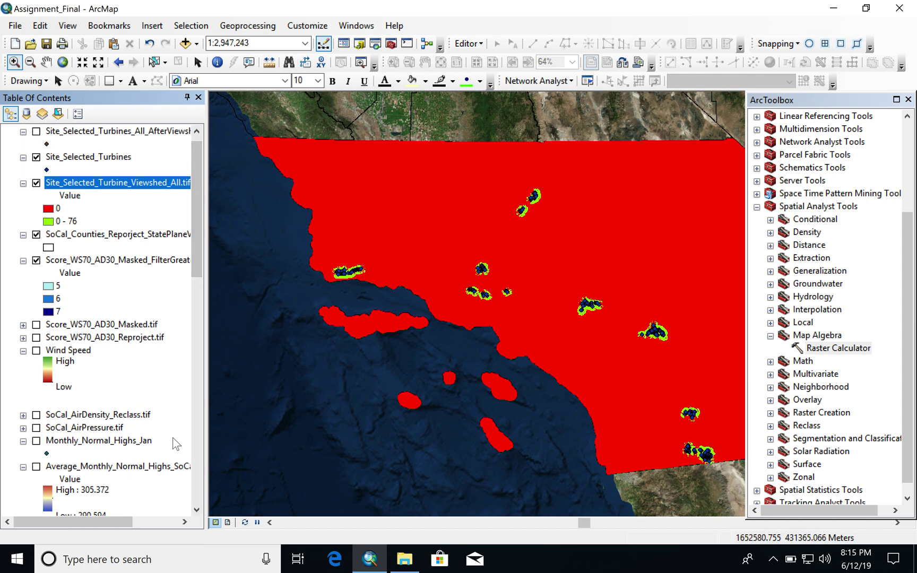
left_click(46, 62)
left_click_drag(549, 214, 501, 217)
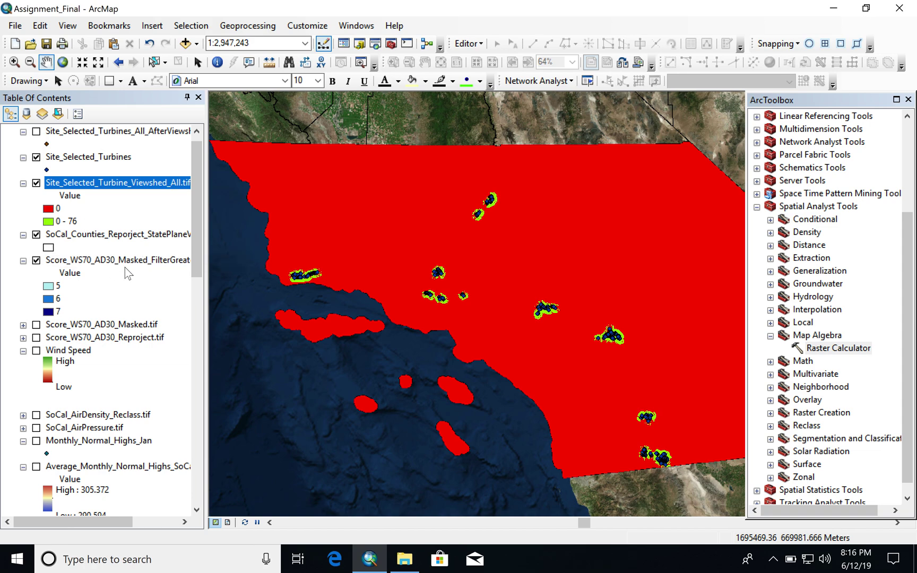
left_click_drag(196, 222, 195, 198)
left_click(36, 196)
- Swap Site_Selected_Turbines for the AfterViewshed points and zoom in on the coastal turbine sites
left_click(37, 170)
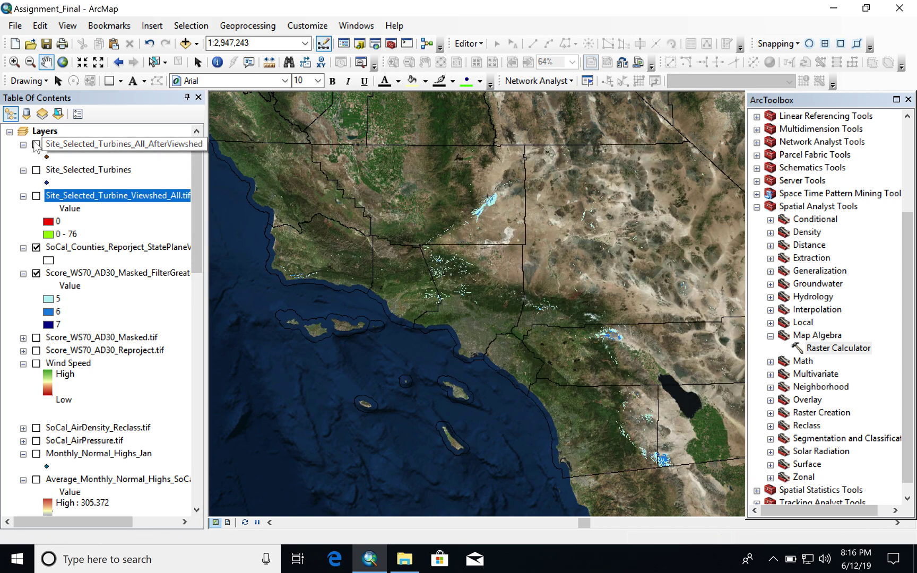
left_click(36, 144)
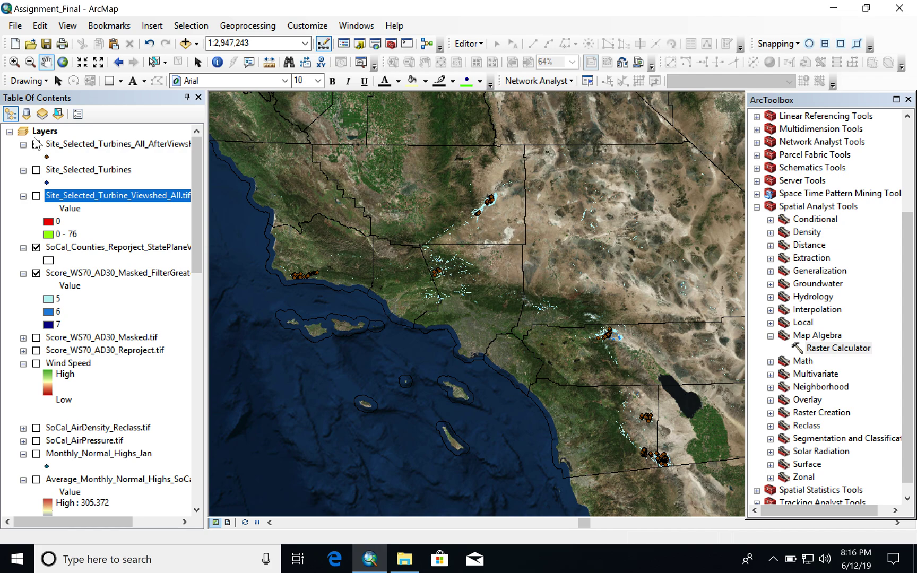
left_click(36, 144)
left_click(14, 62)
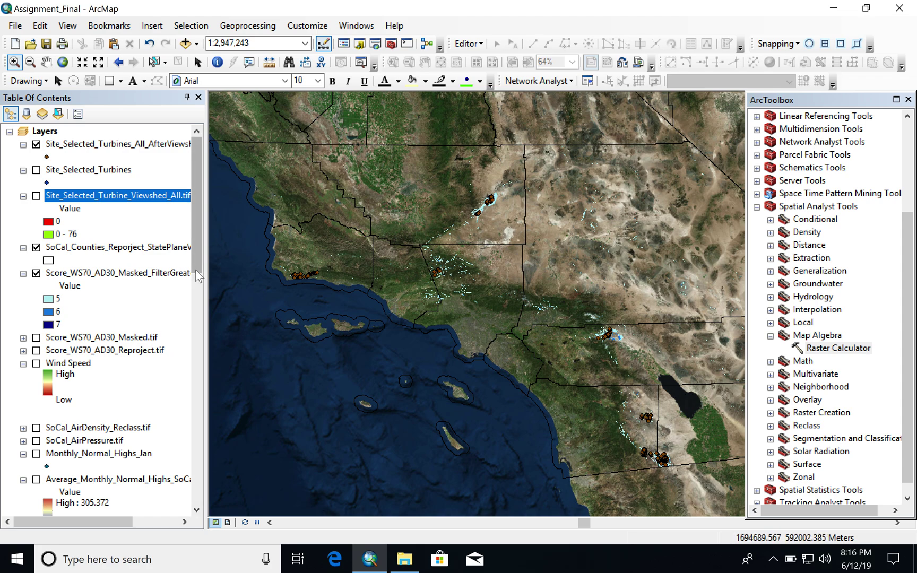
left_click_drag(197, 276, 198, 267)
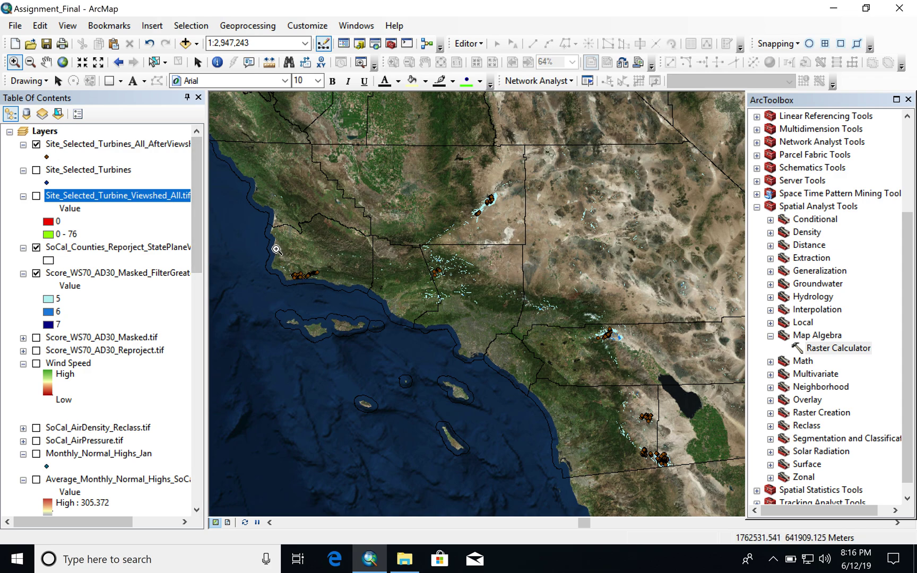
left_click_drag(275, 254, 342, 307)
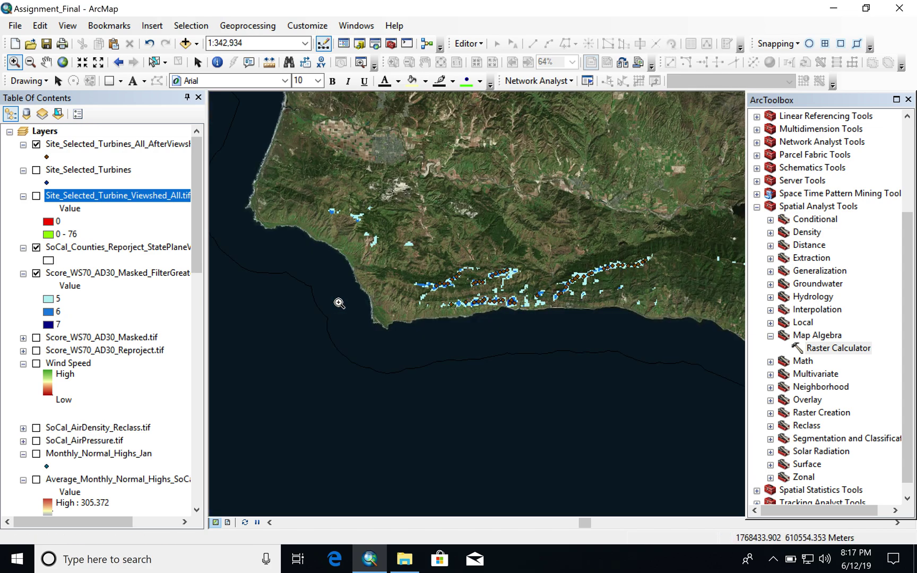
- Give the AfterViewshed turbine points a green size-5 marker, then hide that layer
left_click(46, 157)
left_click(399, 184)
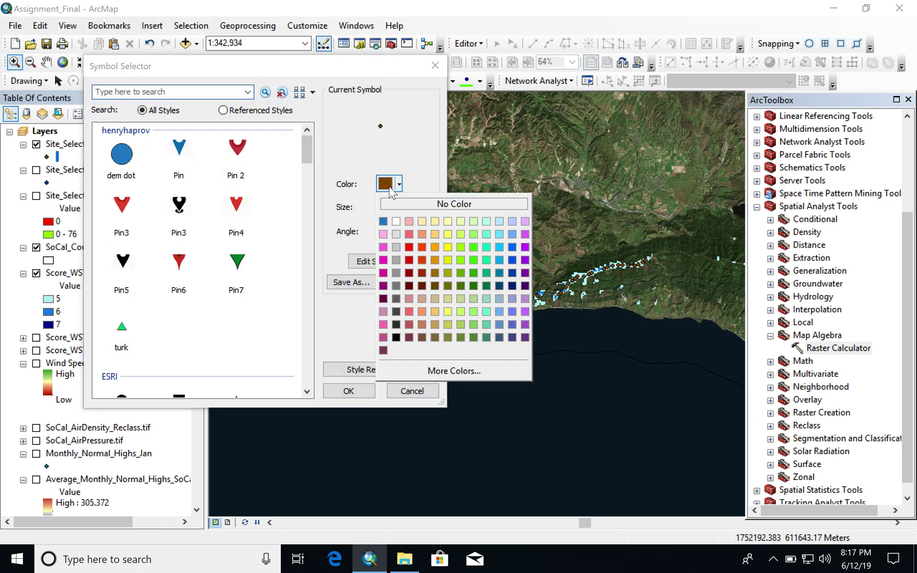
left_click(474, 248)
left_click(410, 204)
left_click(409, 204)
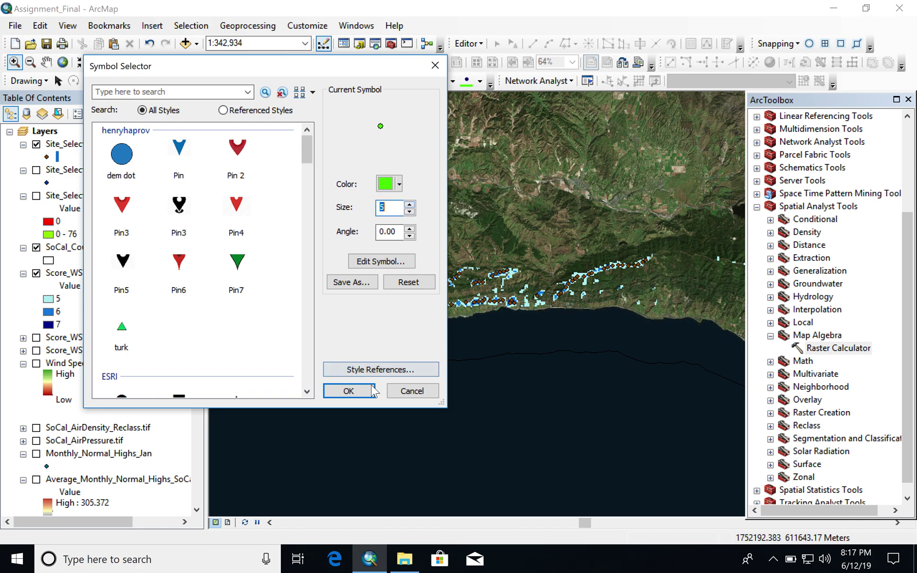
left_click(349, 391)
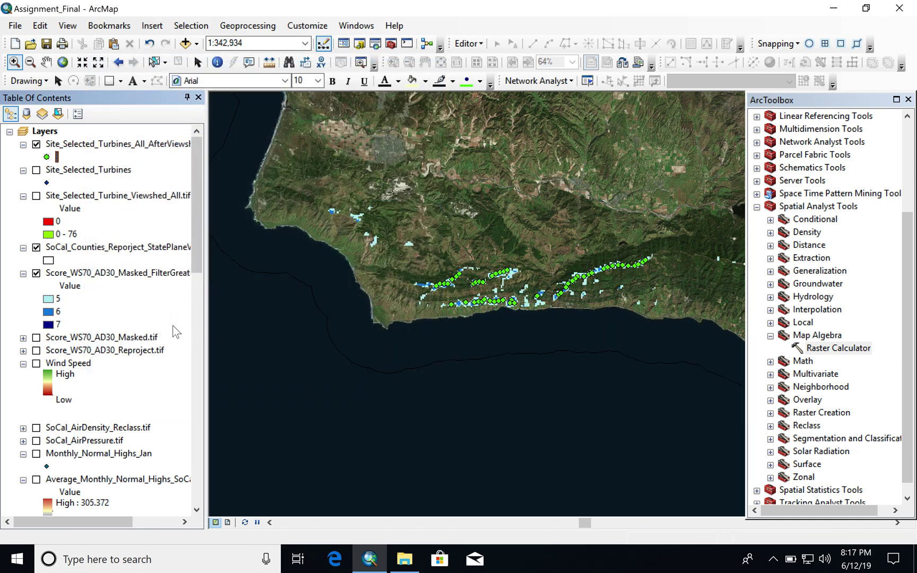
left_click(36, 144)
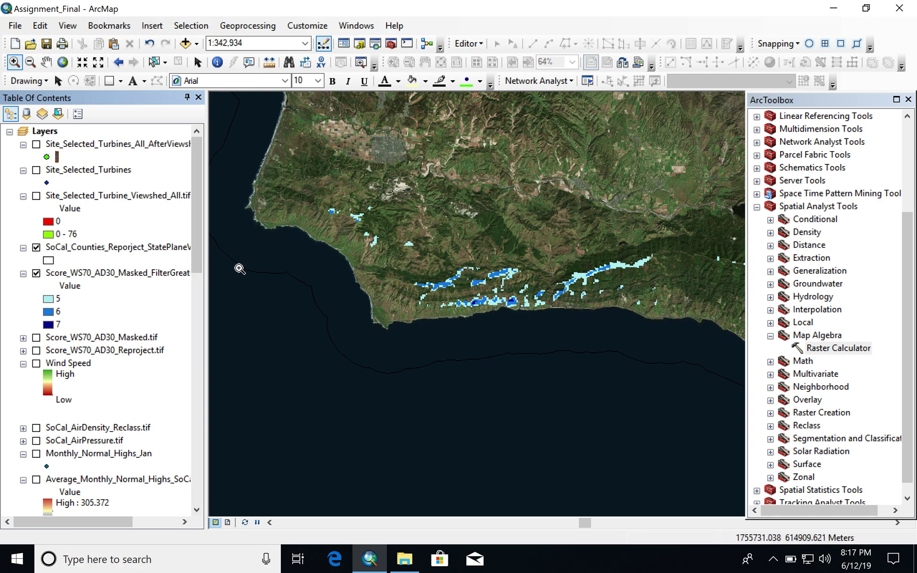
- Zoom closely on the coastal score cells, show the green turbine points, and close ArcToolbox
left_click_drag(396, 249, 670, 335)
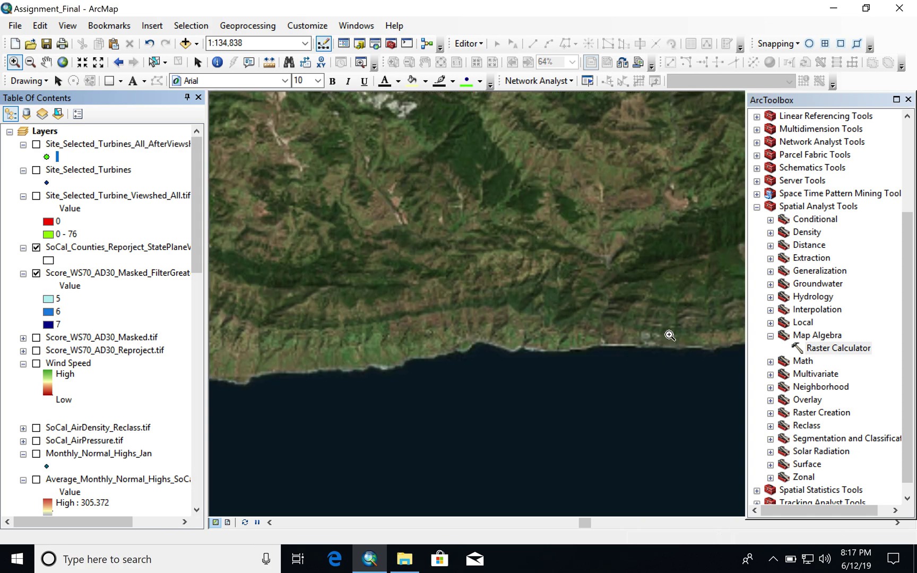
left_click(495, 340)
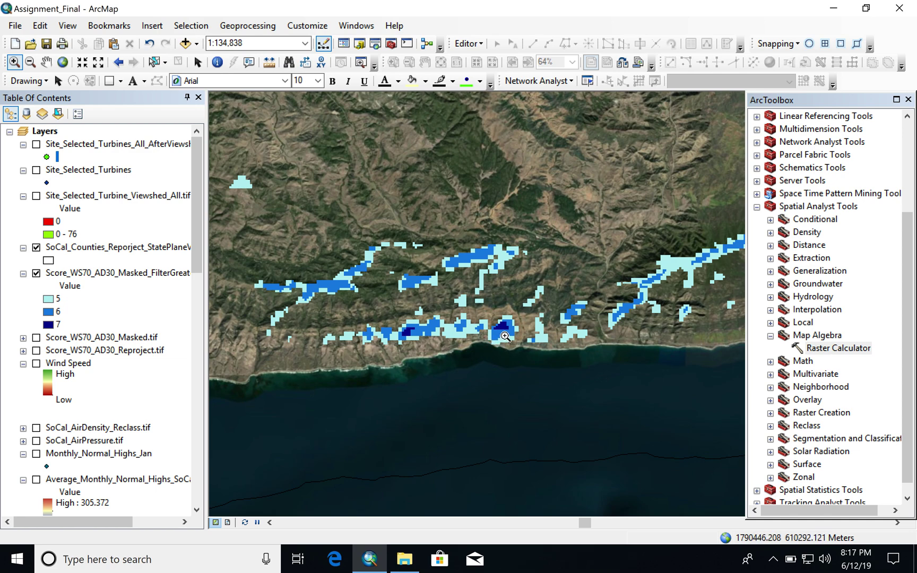
left_click(36, 144)
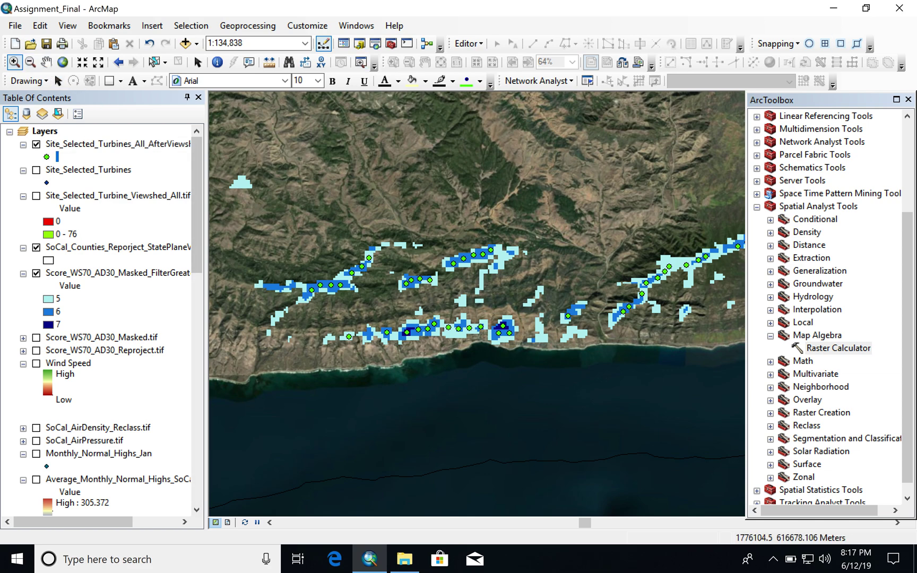
left_click(909, 100)
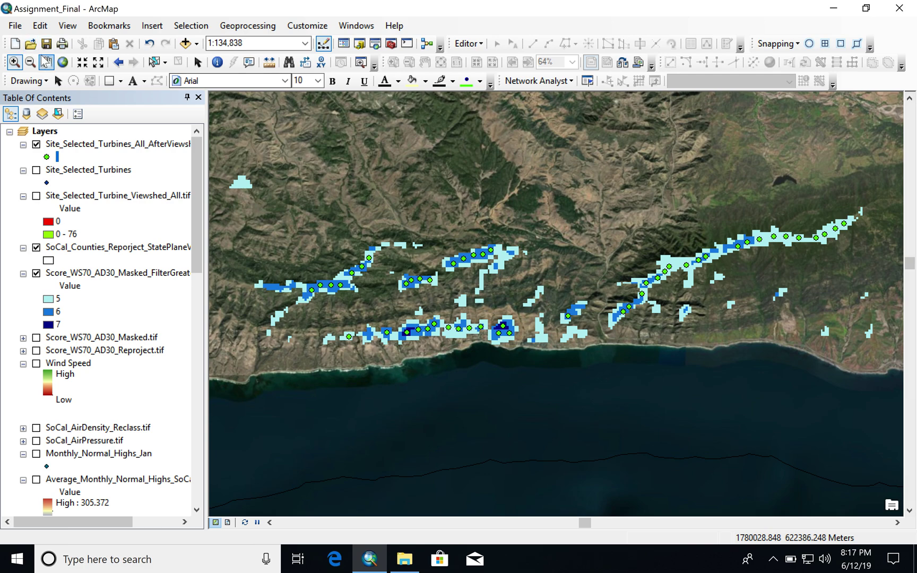
left_click(30, 62)
left_click_drag(287, 159, 848, 474)
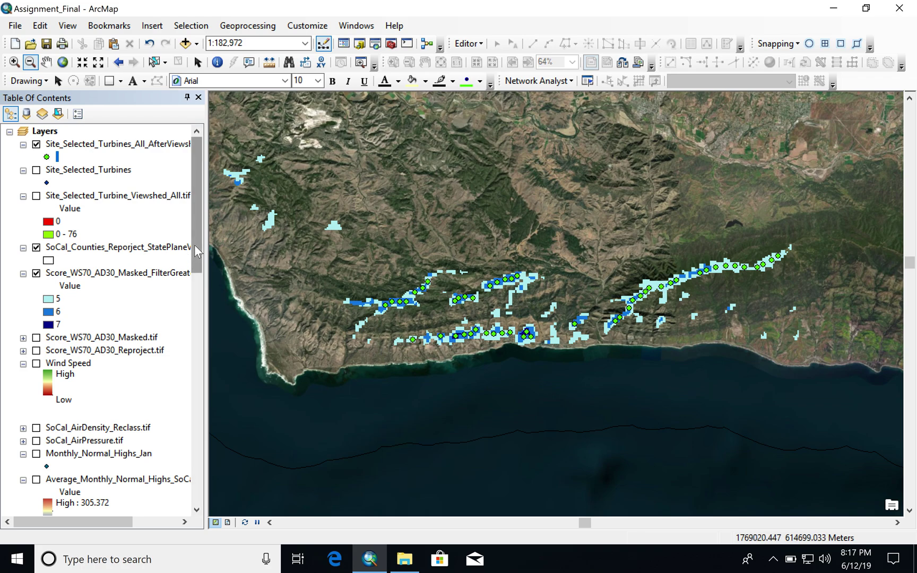
- Move to the Mac desktop and bring forward the Qgis2threejs Exporter 3D view
key("ctrl+Left")
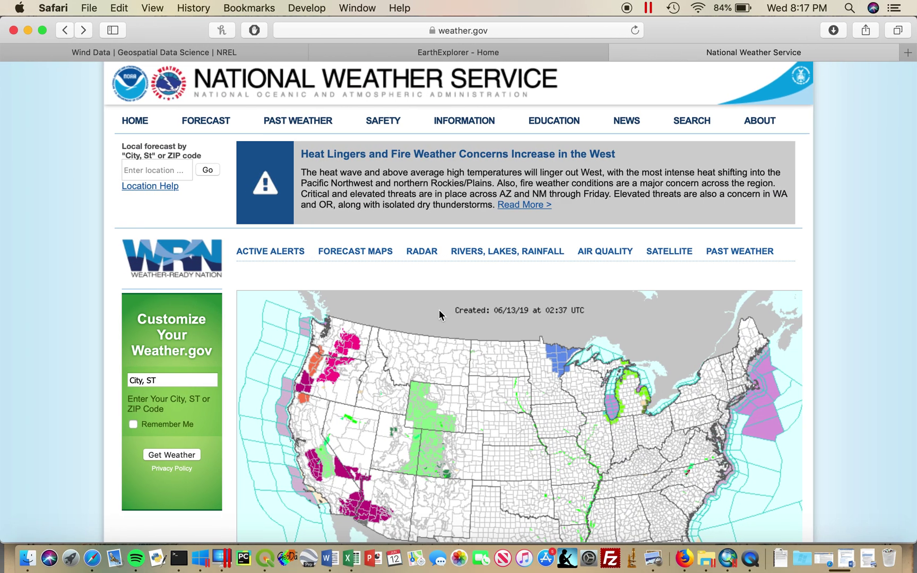
key("ctrl+Up")
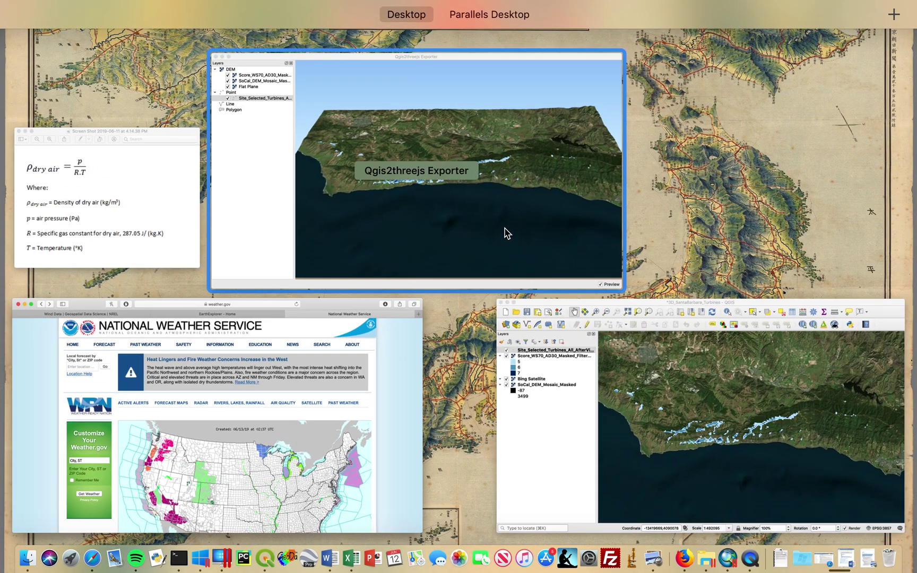
left_click(519, 235)
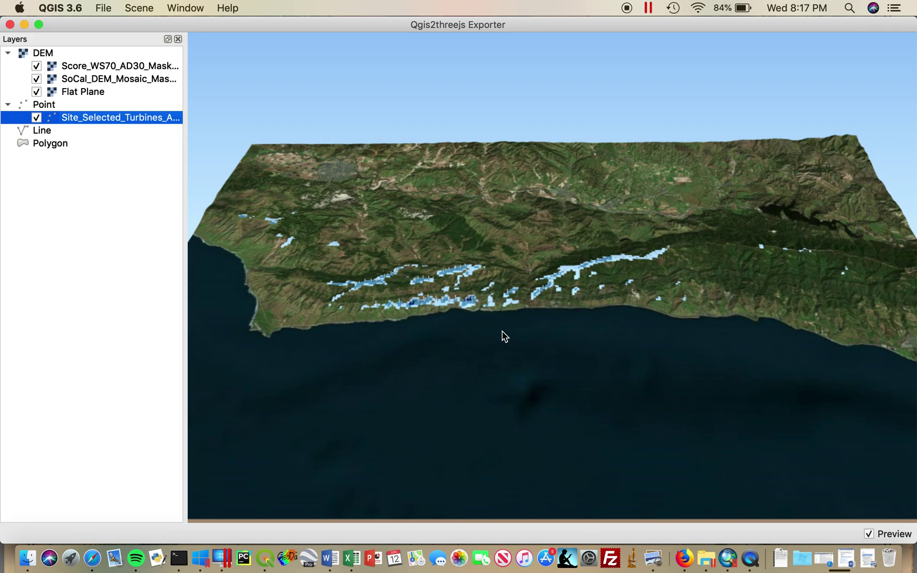
- Tilt the 3D coastal terrain scene in the Qgis2threejs Exporter preview
left_click_drag(504, 336, 503, 332)
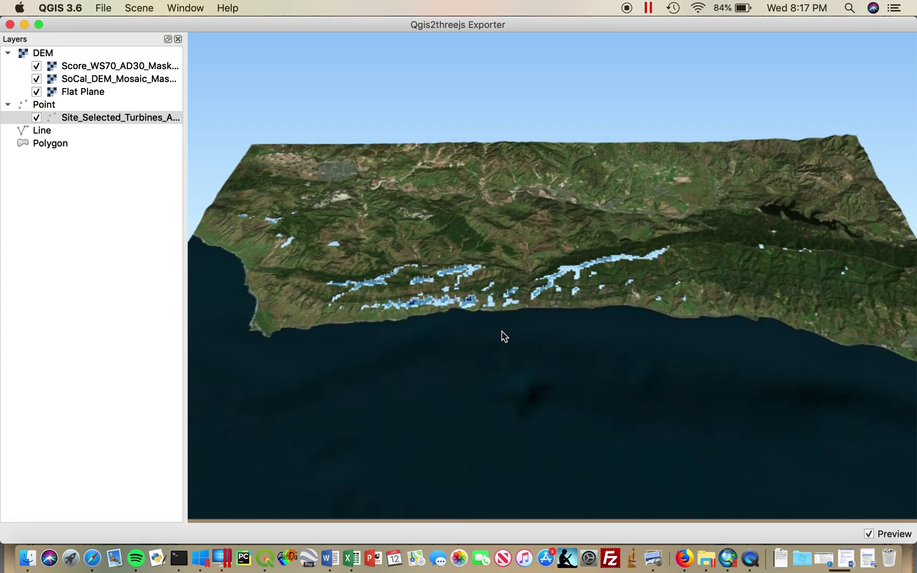